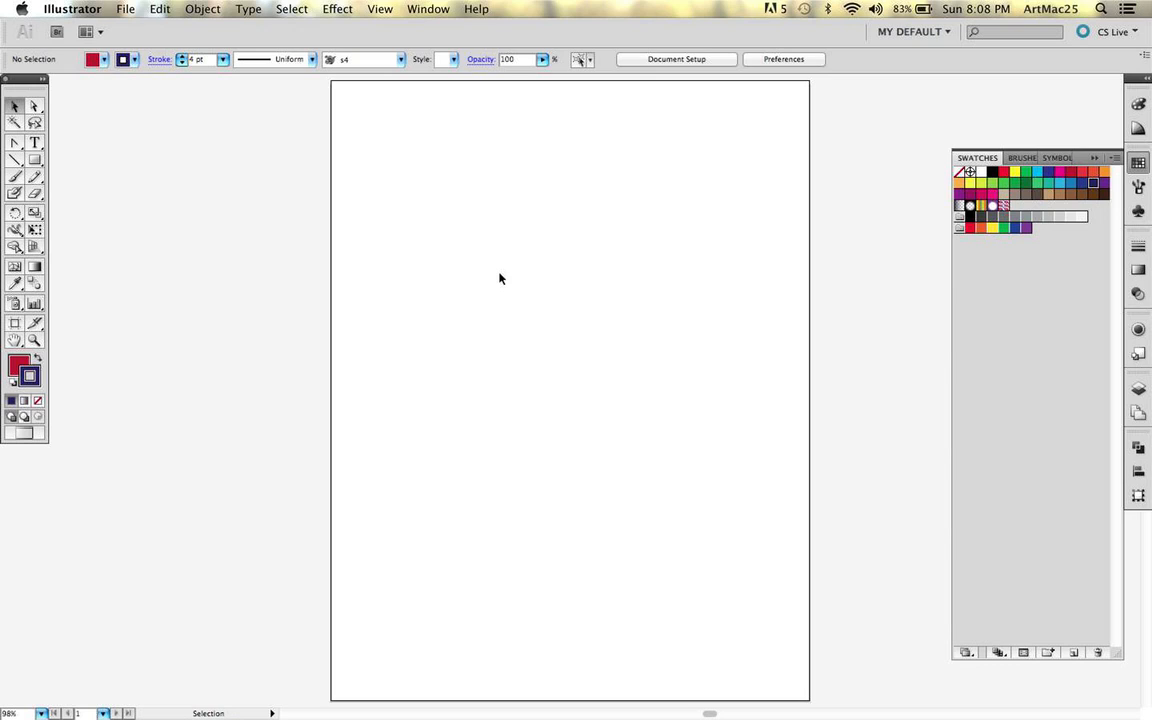
Add the point text "NoComply" on the artboard, scale it to about 86 pt and place it across the artboard's upper middle.
{"action": "key", "text": "t"}
{"action": "left_click", "coordinate": [498, 354]}
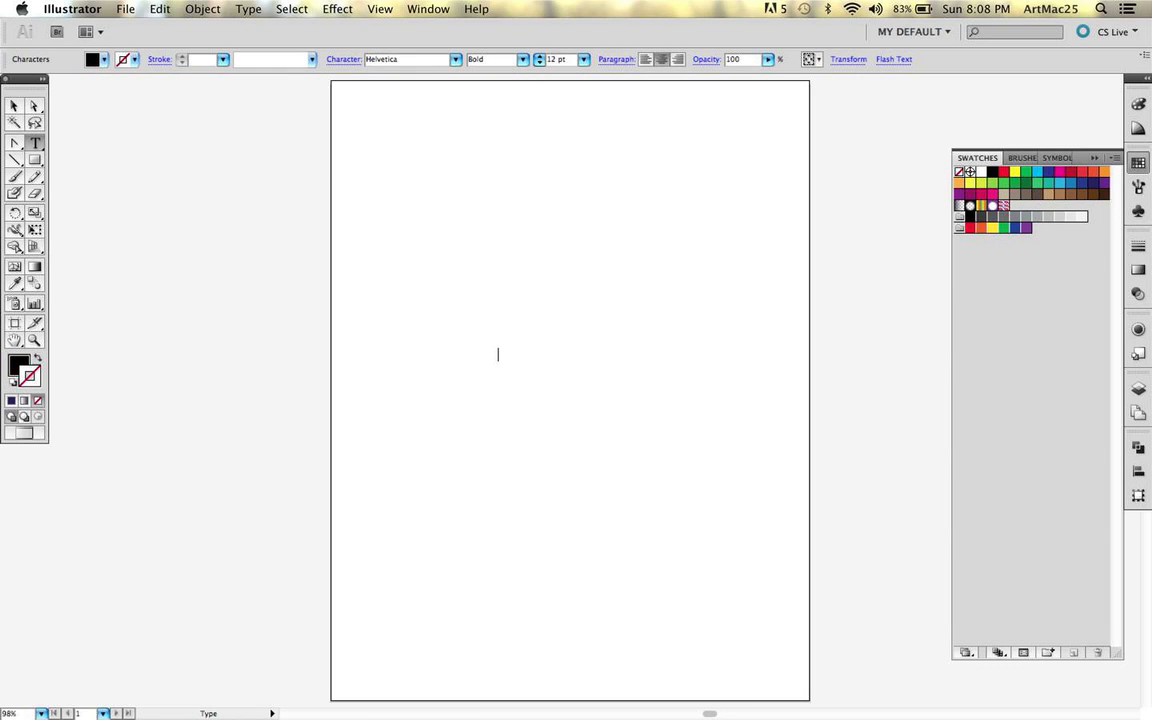
{"action": "type", "text": "NoComply"}
{"action": "key", "text": "Escape"}
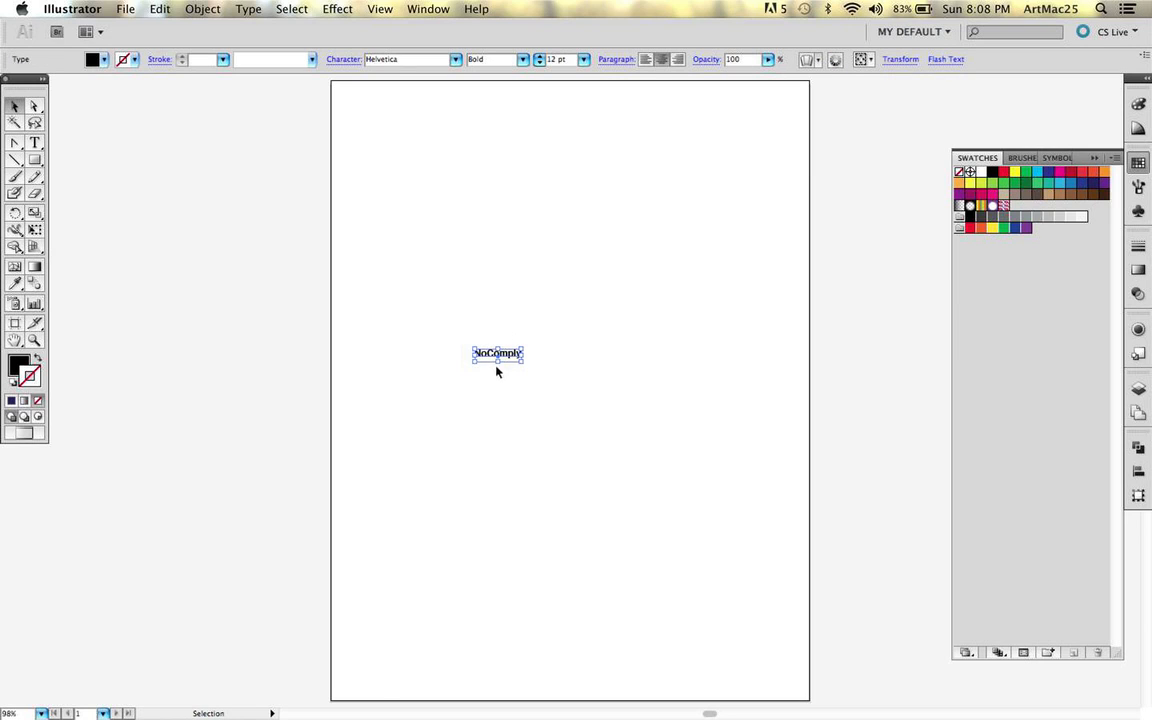
{"action": "left_click_drag", "start_coordinate": [487, 357], "coordinate": [741, 457]}
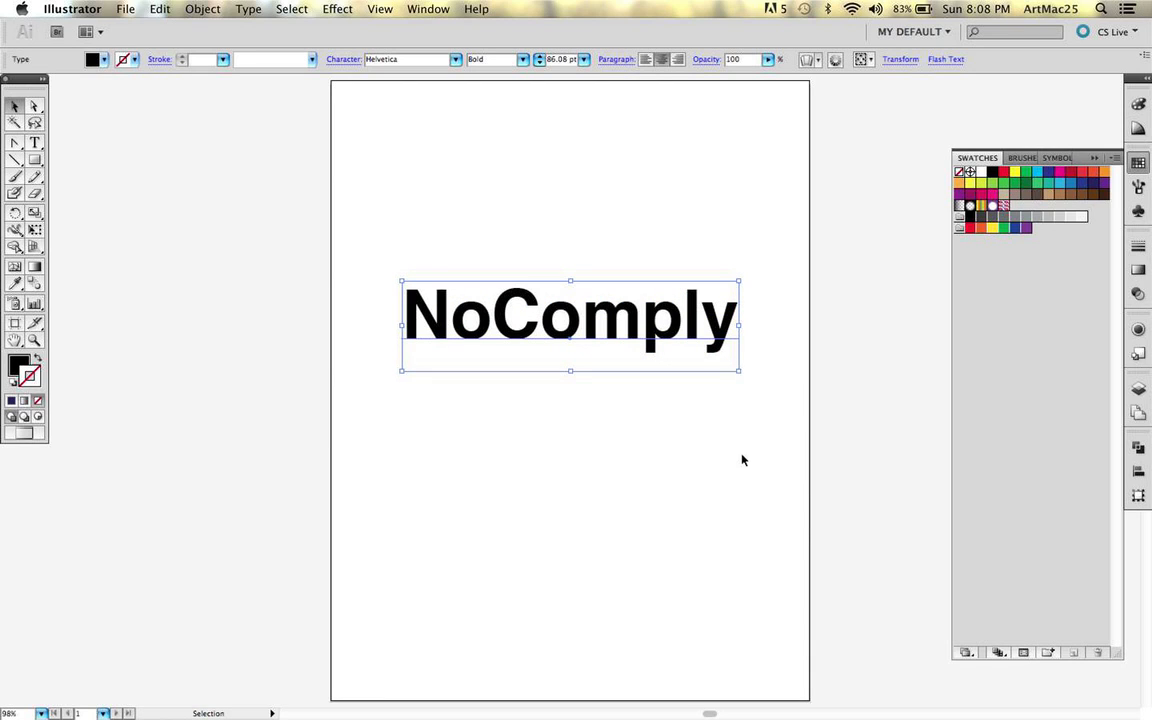
{"action": "left_click_drag", "start_coordinate": [608, 313], "coordinate": [611, 326]}
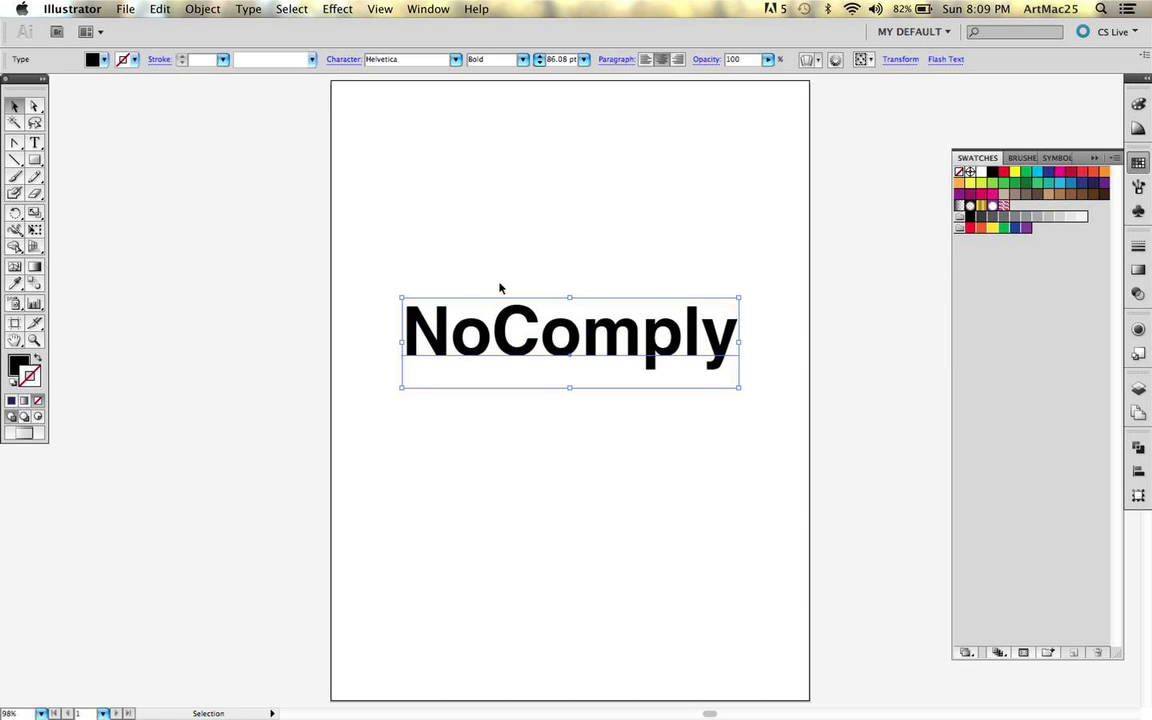
Try separating "No" and "Comply" with a space and a line break, and remove both again.
{"action": "key", "text": "t"}
{"action": "left_click", "coordinate": [488, 330]}
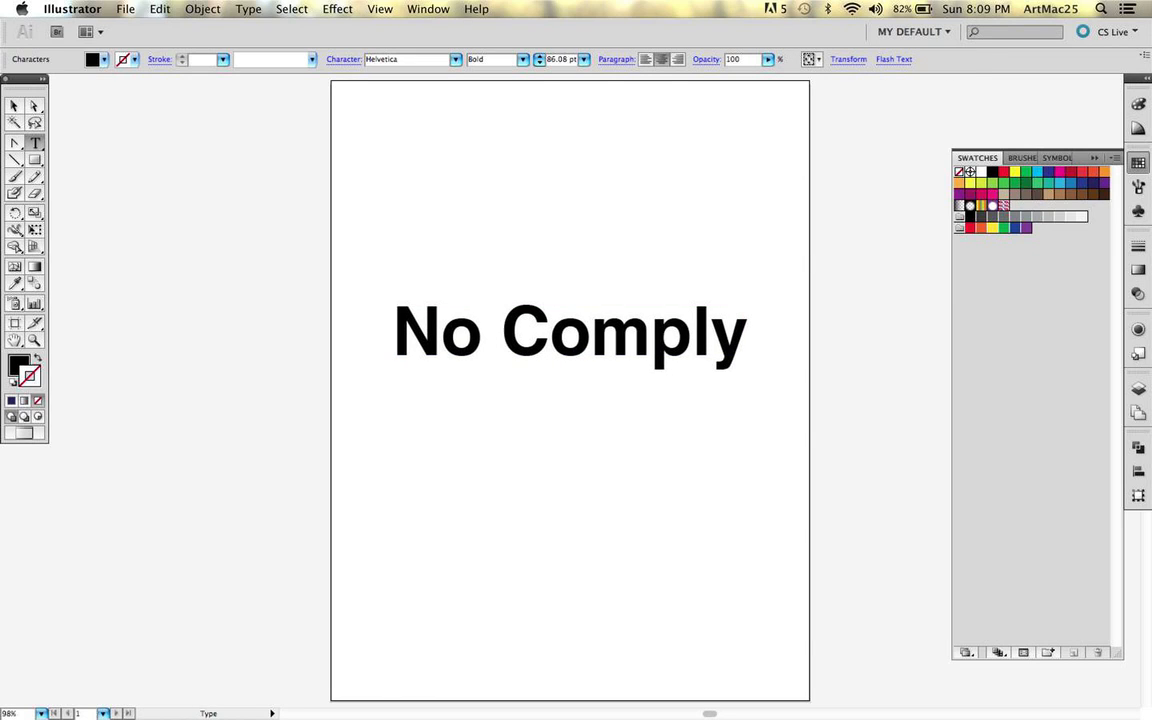
{"action": "key", "text": "Return"}
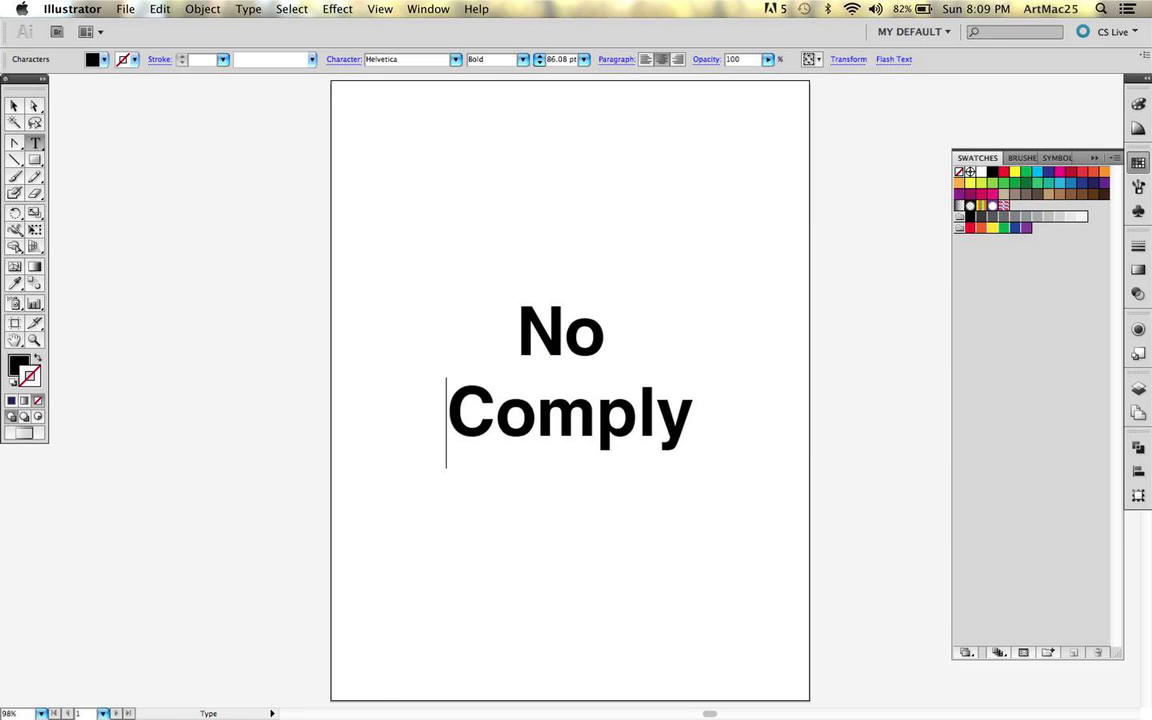
{"action": "key", "text": "BackSpace"}
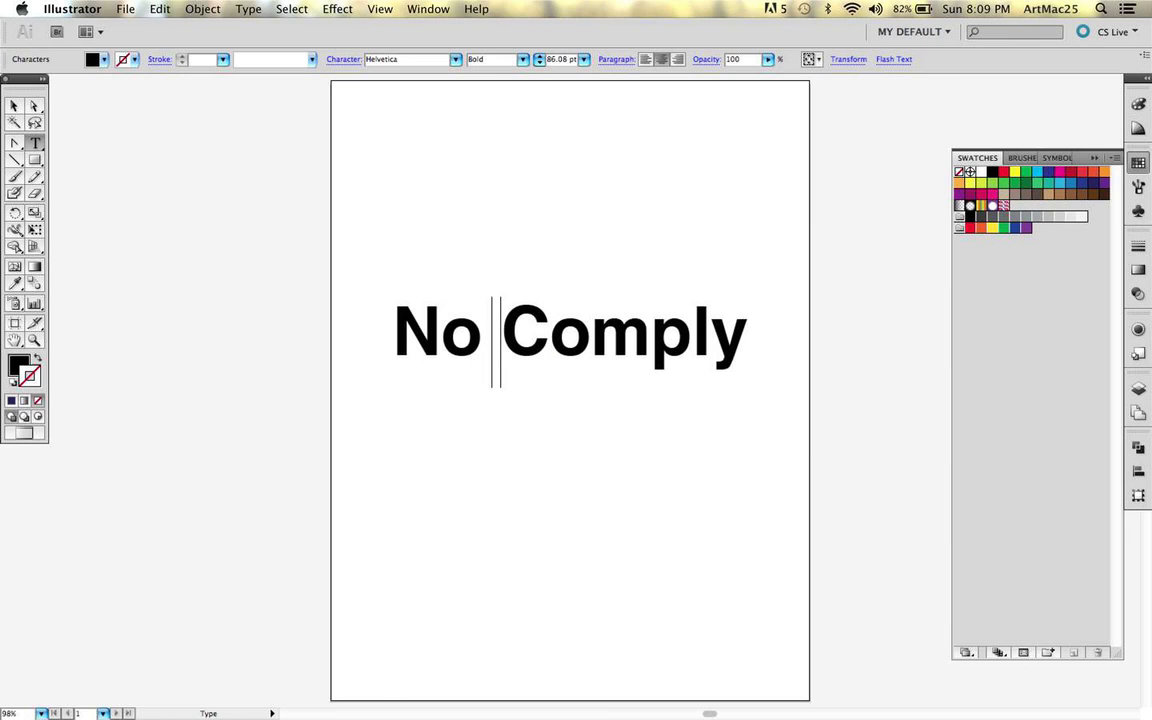
{"action": "key", "text": "BackSpace"}
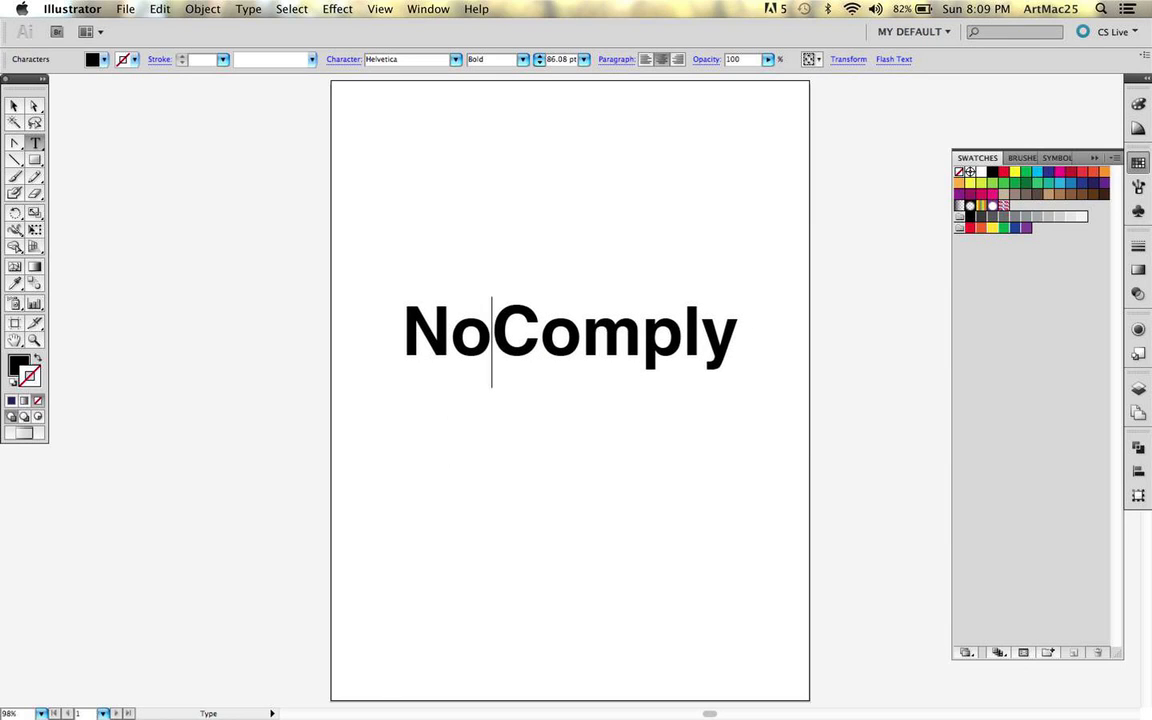
{"action": "key", "text": "Escape"}
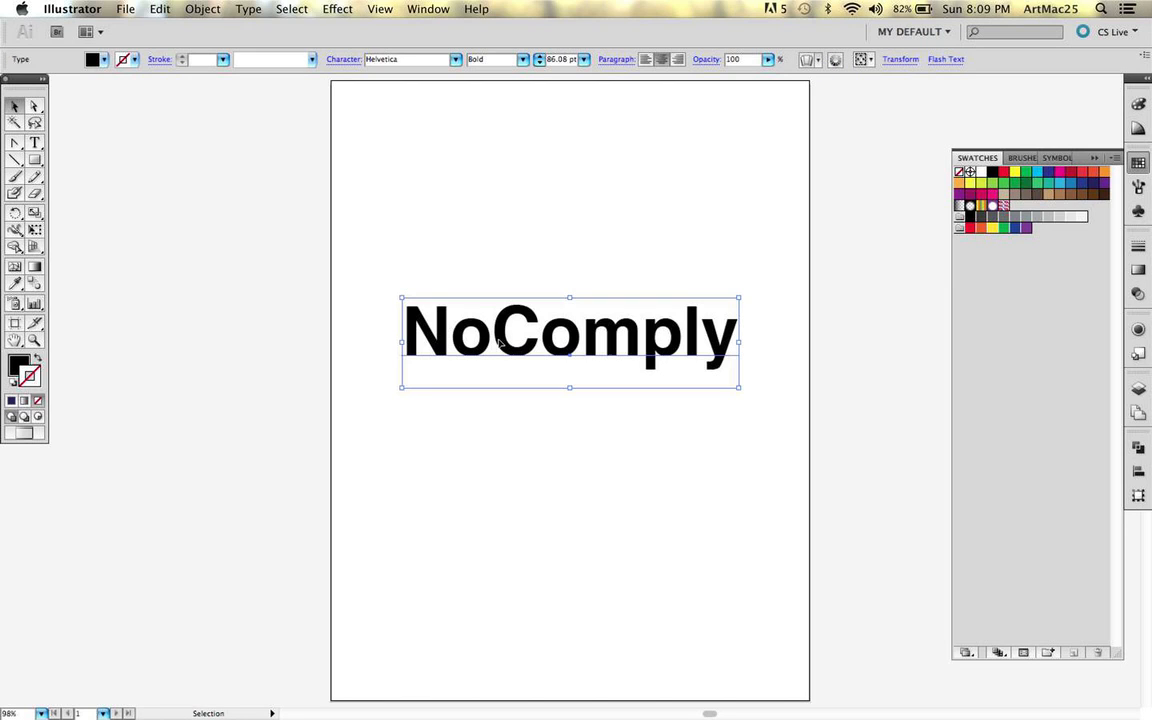
Convert the "NoComply" text to outlines and swap its fill and stroke so the letters have only a black stroke.
{"action": "key", "text": "super+shift+o"}
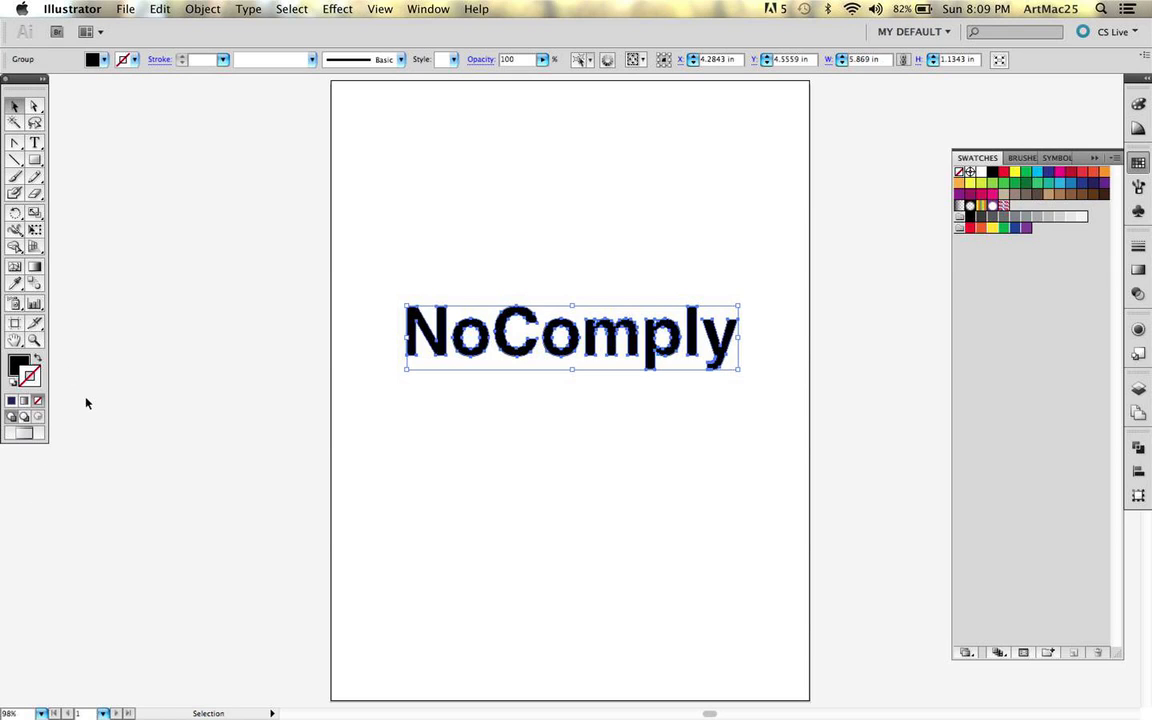
{"action": "key", "text": "shift+x"}
{"action": "left_click", "coordinate": [612, 441]}
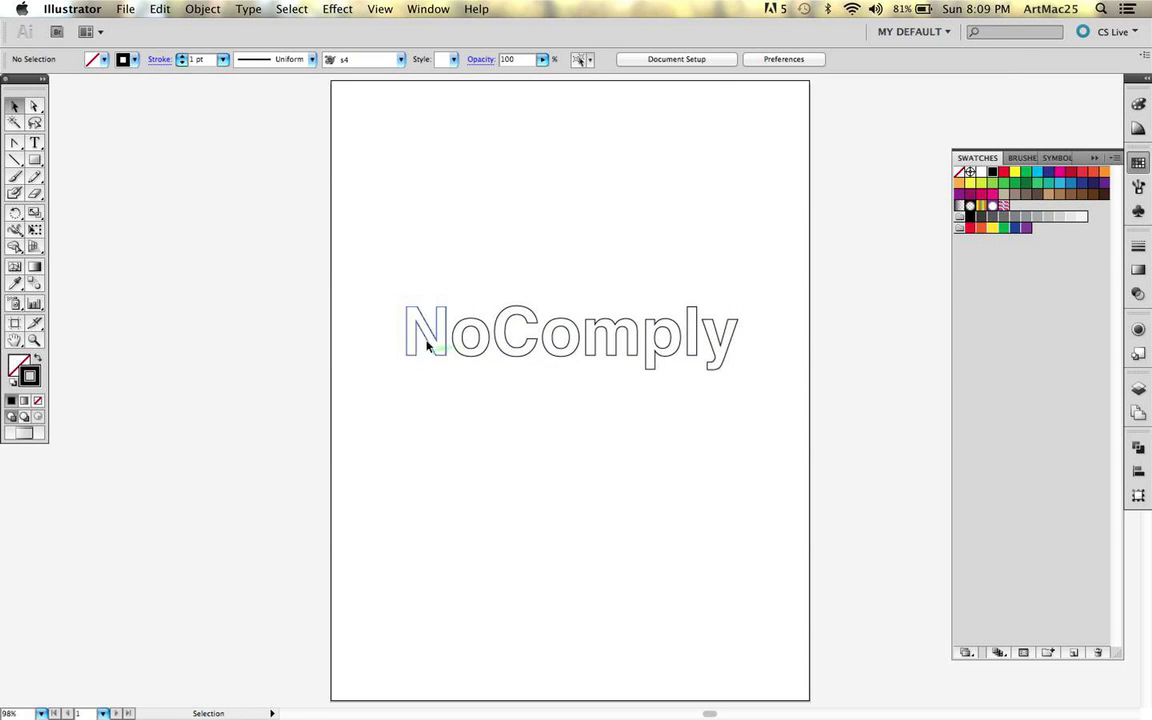
{"action": "left_click", "coordinate": [537, 352]}
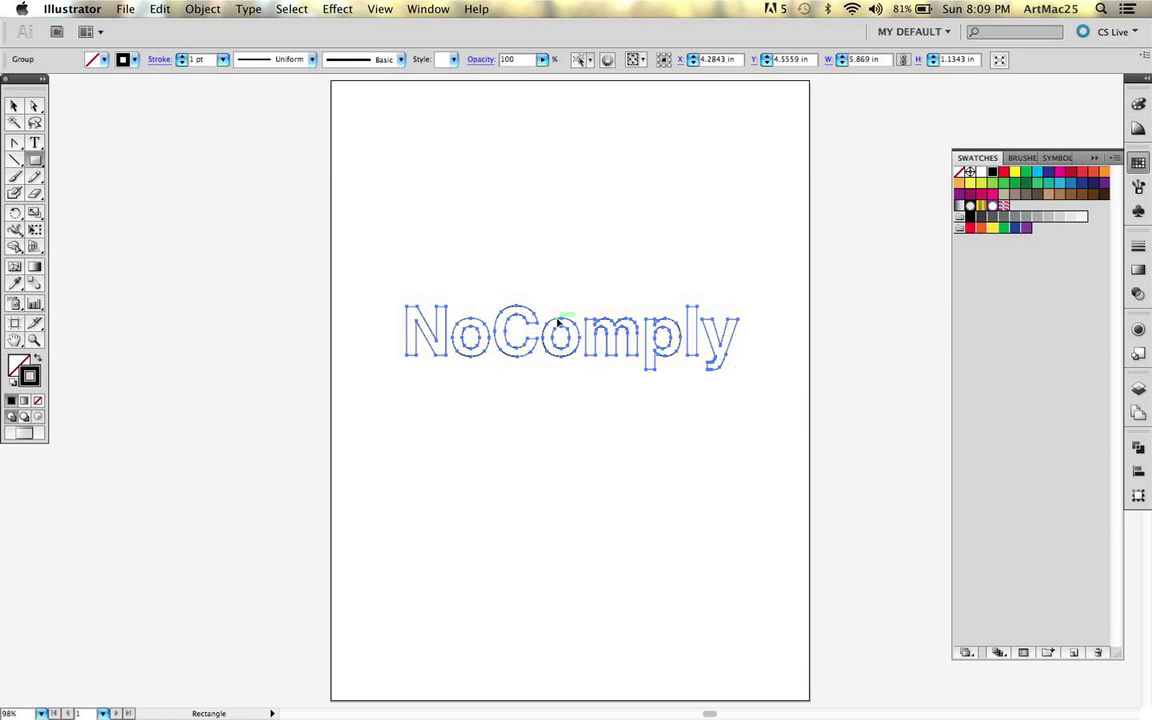
Try the feather and floral art brushes on a rectangle about 4.63 by 1.8 in above the lettering, and delete the rectangle.
{"action": "key", "text": "m"}
{"action": "left_click_drag", "start_coordinate": [453, 135], "coordinate": [714, 236]}
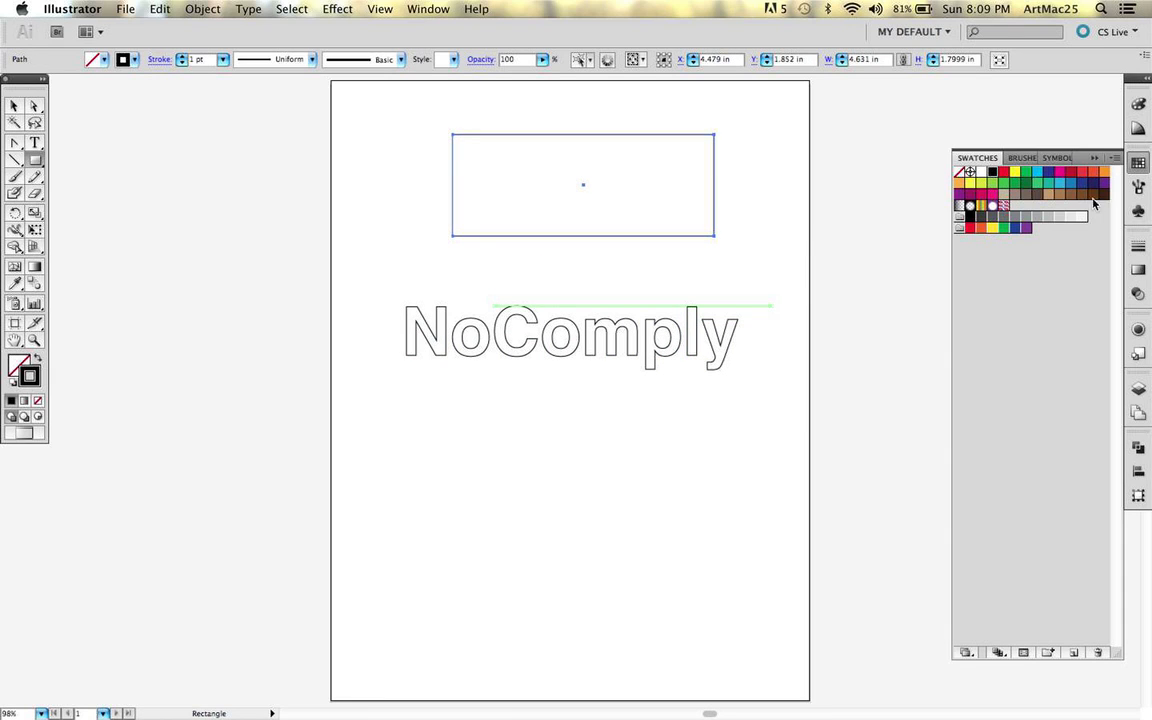
{"action": "left_click", "coordinate": [1020, 158]}
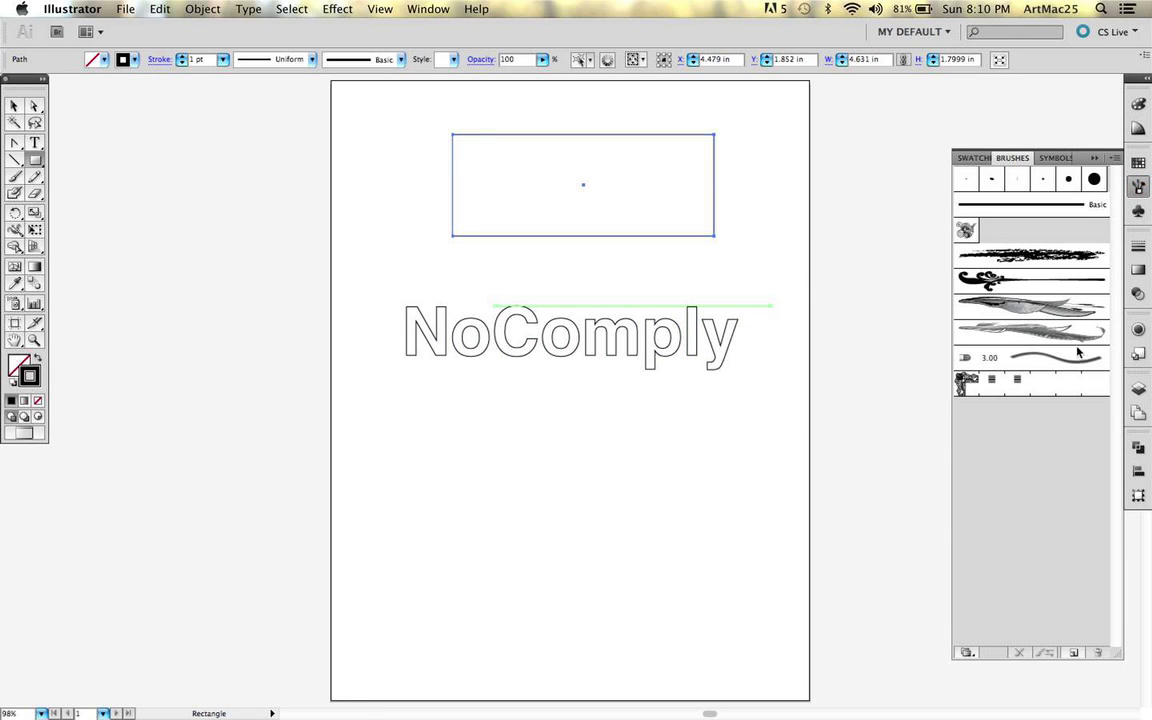
{"action": "left_click", "coordinate": [1022, 310]}
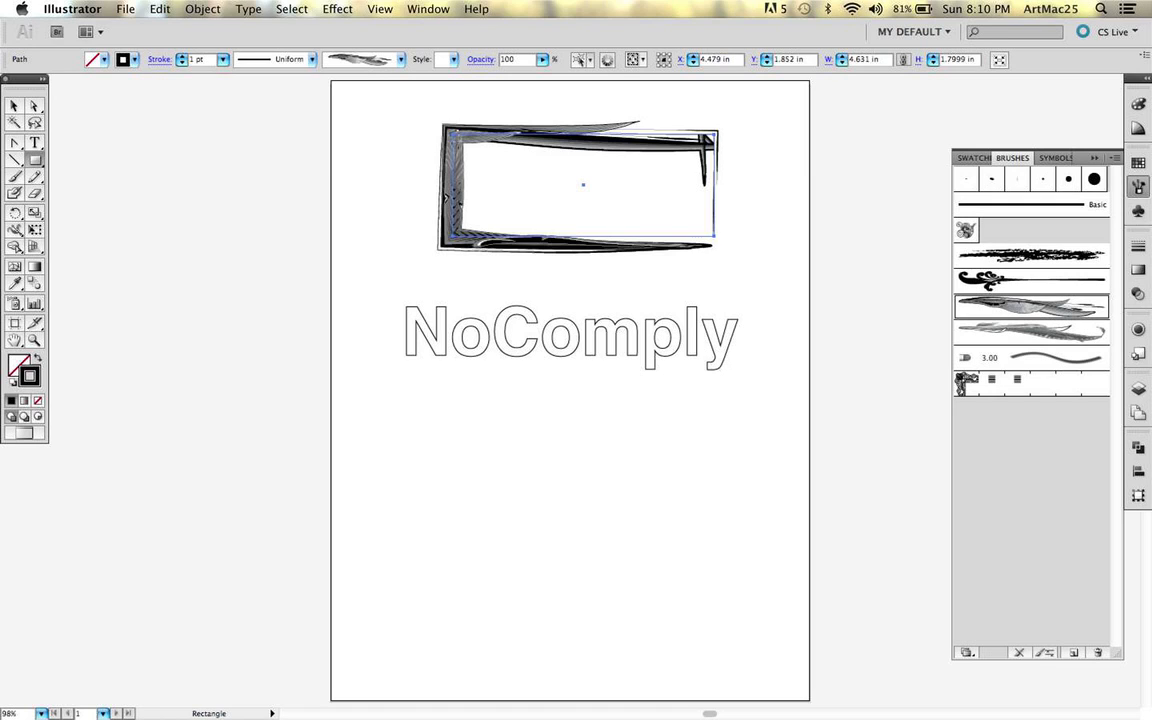
{"action": "left_click", "coordinate": [993, 281]}
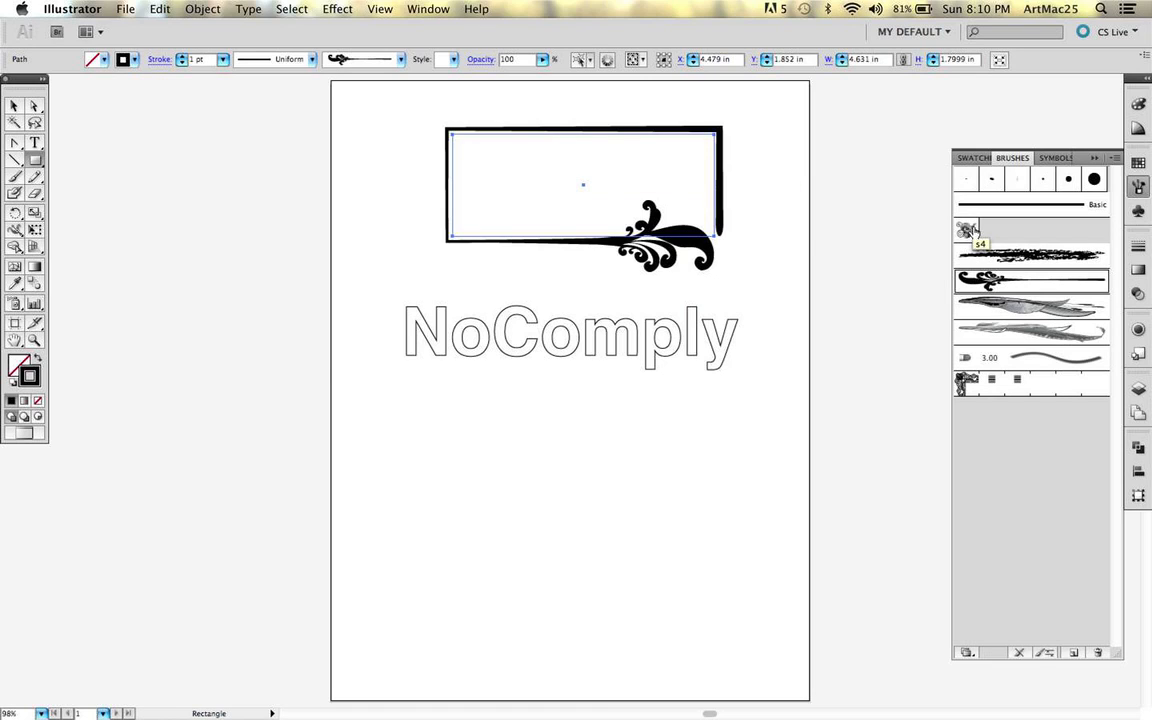
{"action": "key", "text": "Delete"}
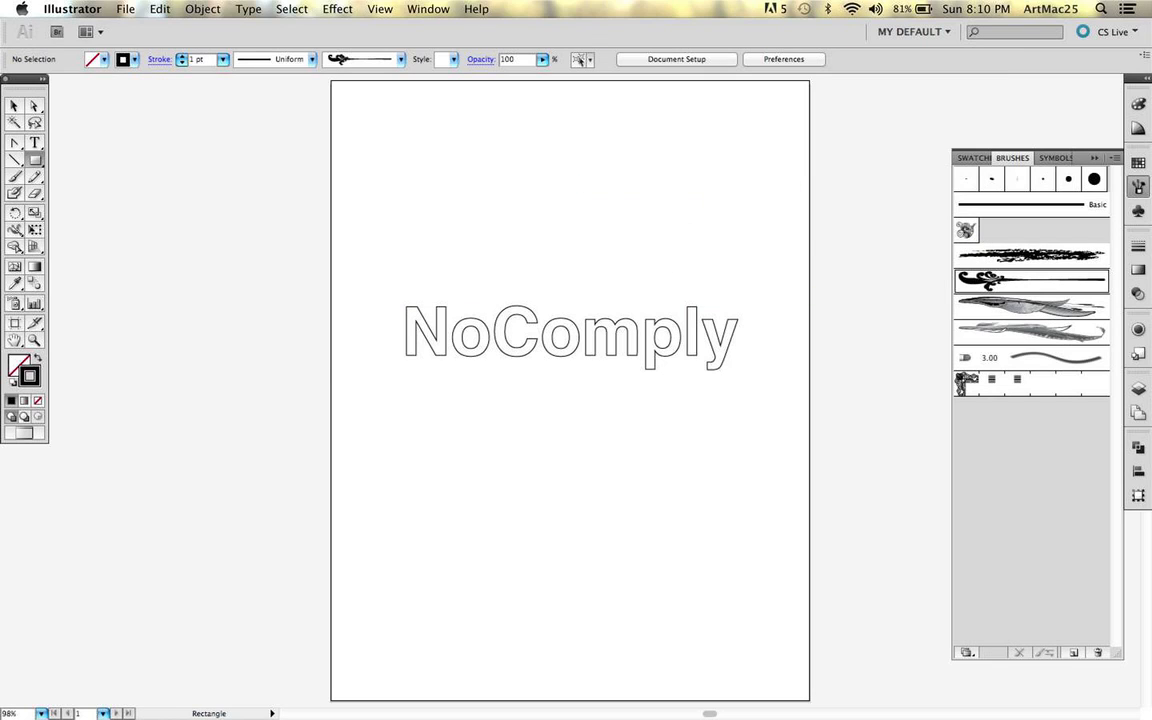
Select the outlined lettering and open the Conetix brush library after checking the ConstruxBrushes library.
{"action": "key", "text": "v"}
{"action": "left_click", "coordinate": [412, 320]}
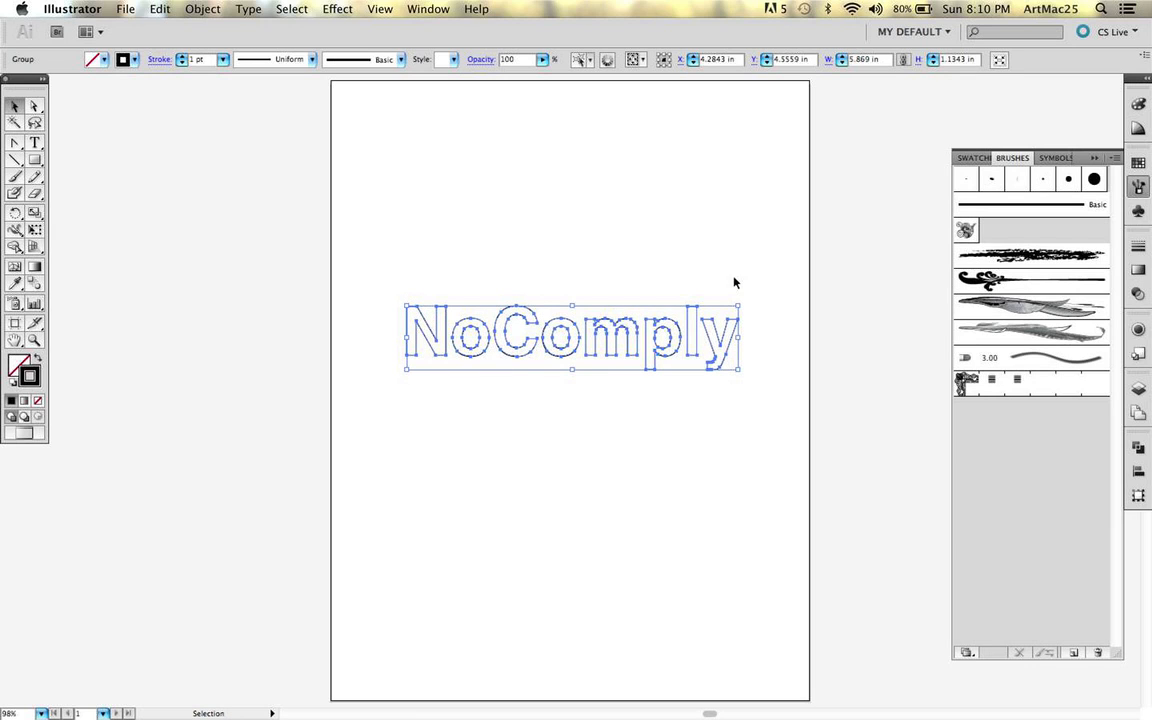
{"action": "left_click", "coordinate": [1146, 189]}
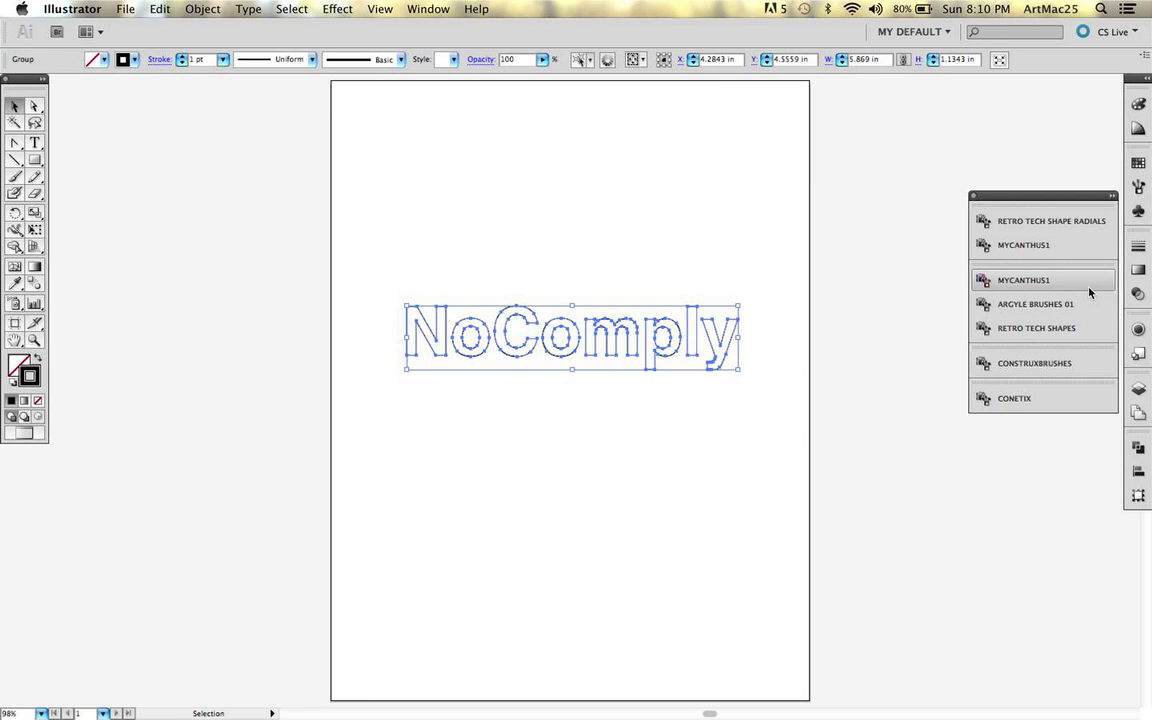
{"action": "left_click", "coordinate": [1013, 365]}
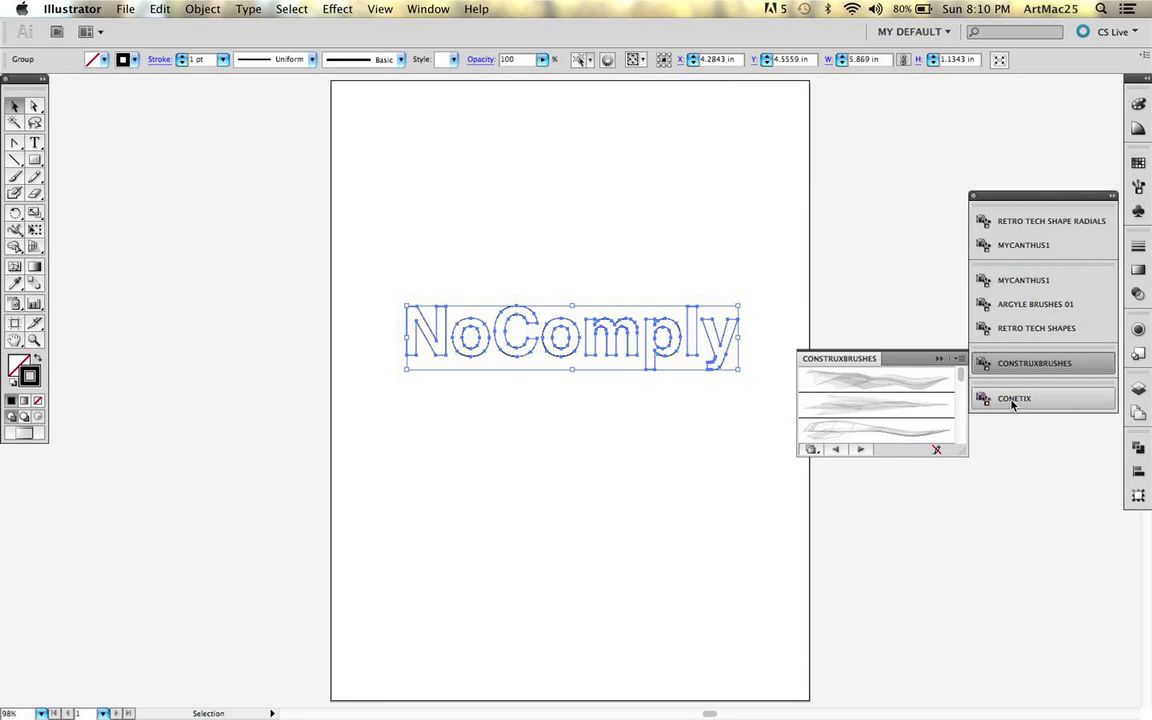
{"action": "left_click", "coordinate": [1012, 402]}
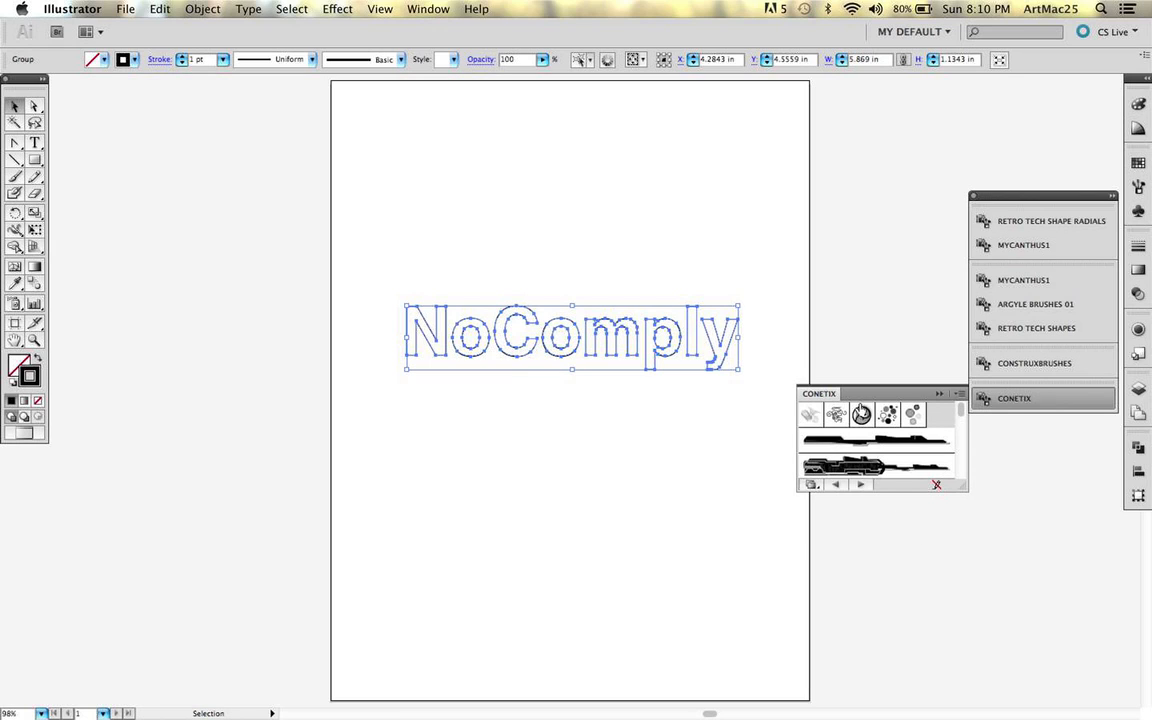
Try Scatter Brush 3 and the swirled-circle scatter brush from the Conetix library on the lettering's stroke.
{"action": "left_click", "coordinate": [889, 416]}
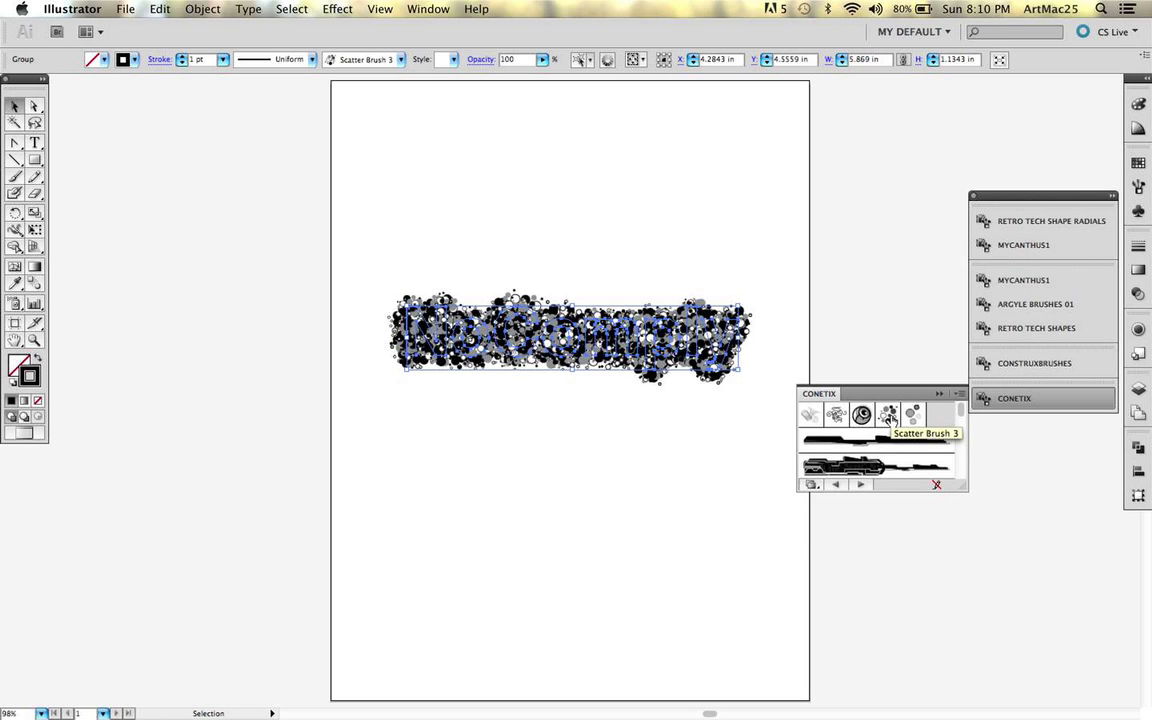
{"action": "key", "text": "super+shift+a"}
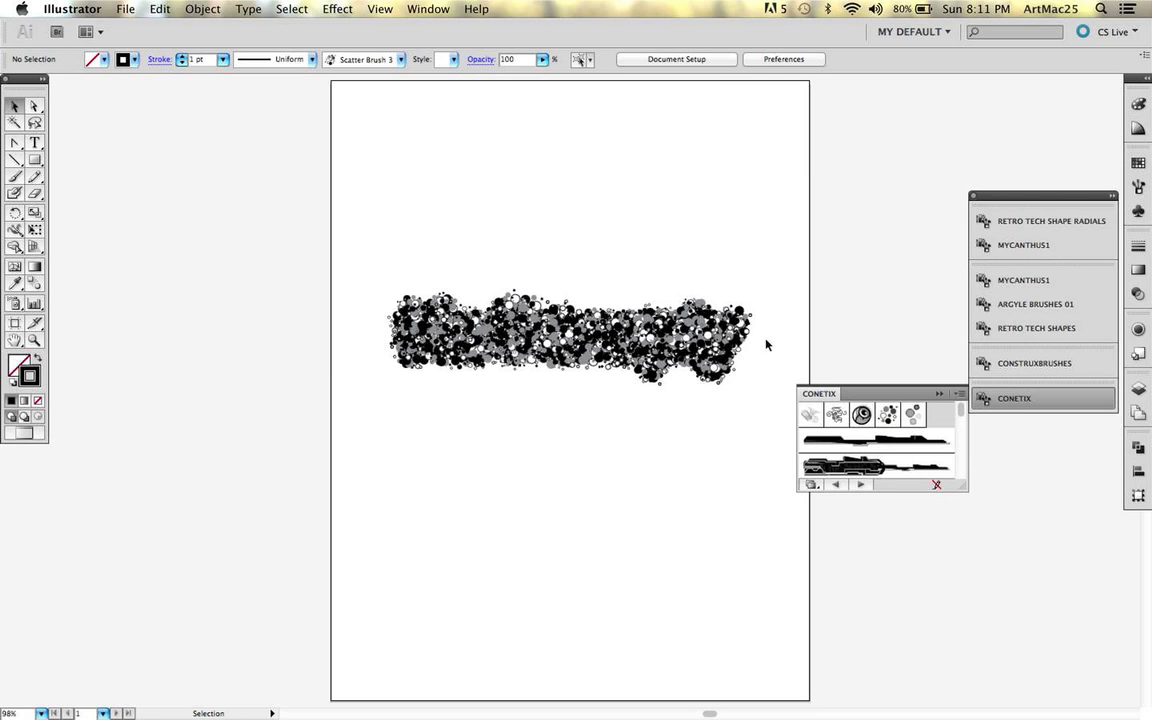
{"action": "left_click", "coordinate": [630, 331]}
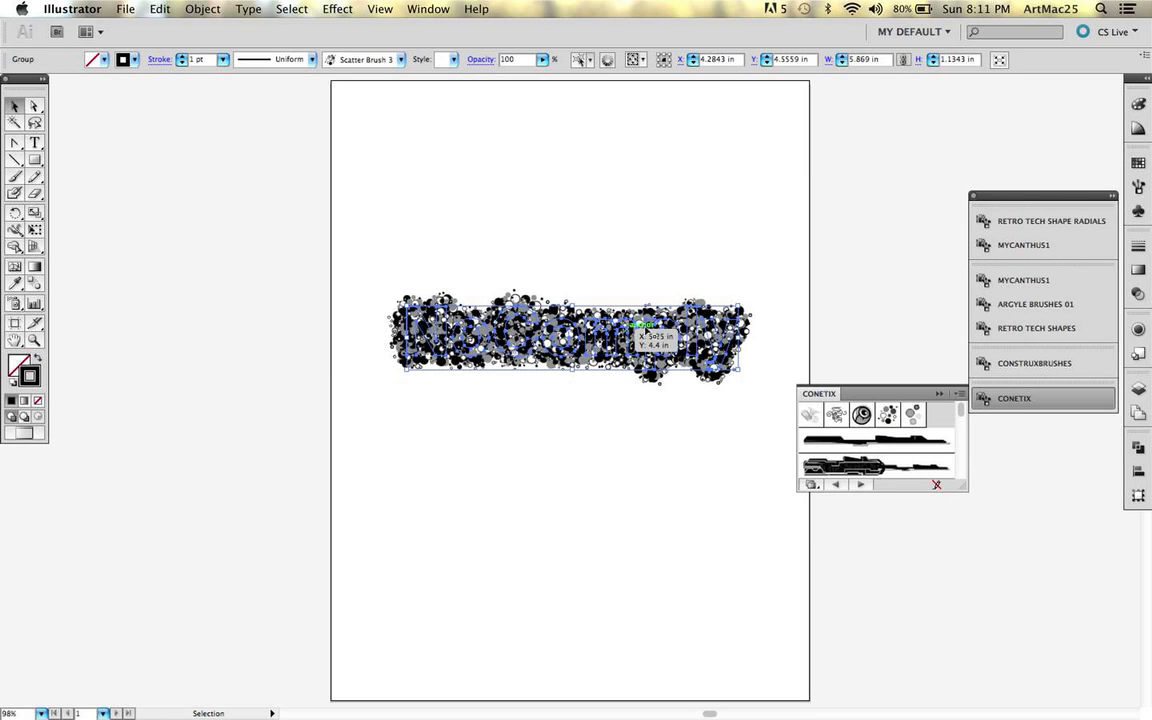
{"action": "left_click", "coordinate": [861, 414]}
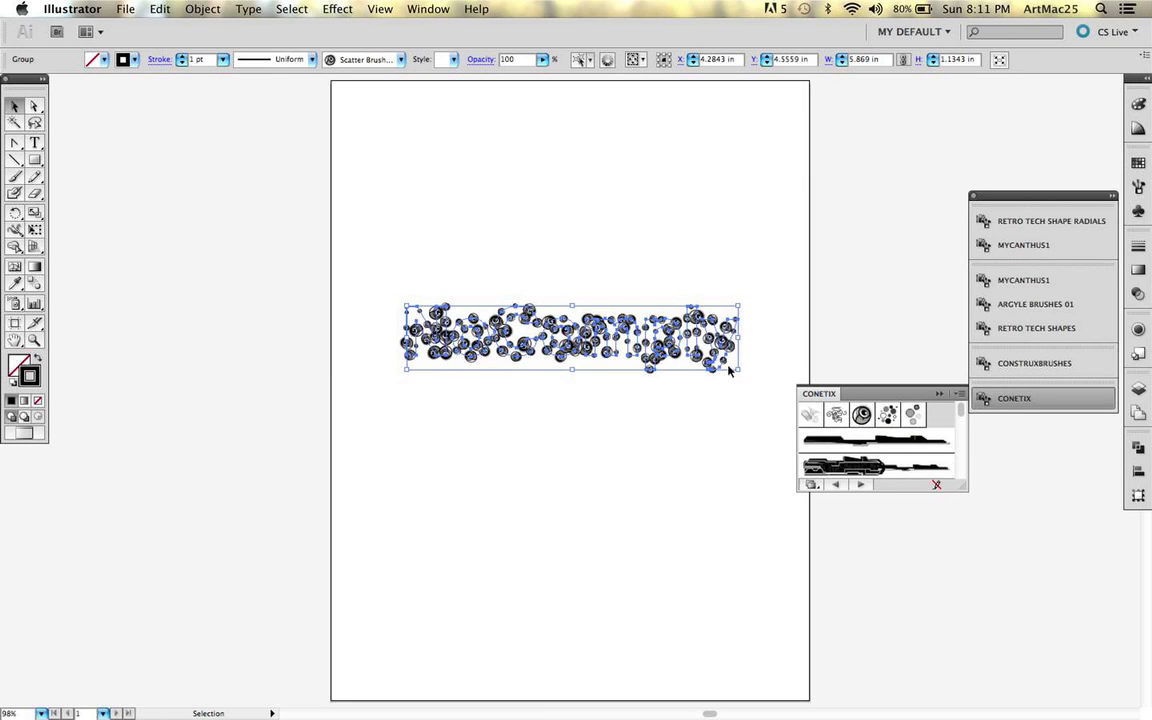
{"action": "left_click", "coordinate": [603, 468]}
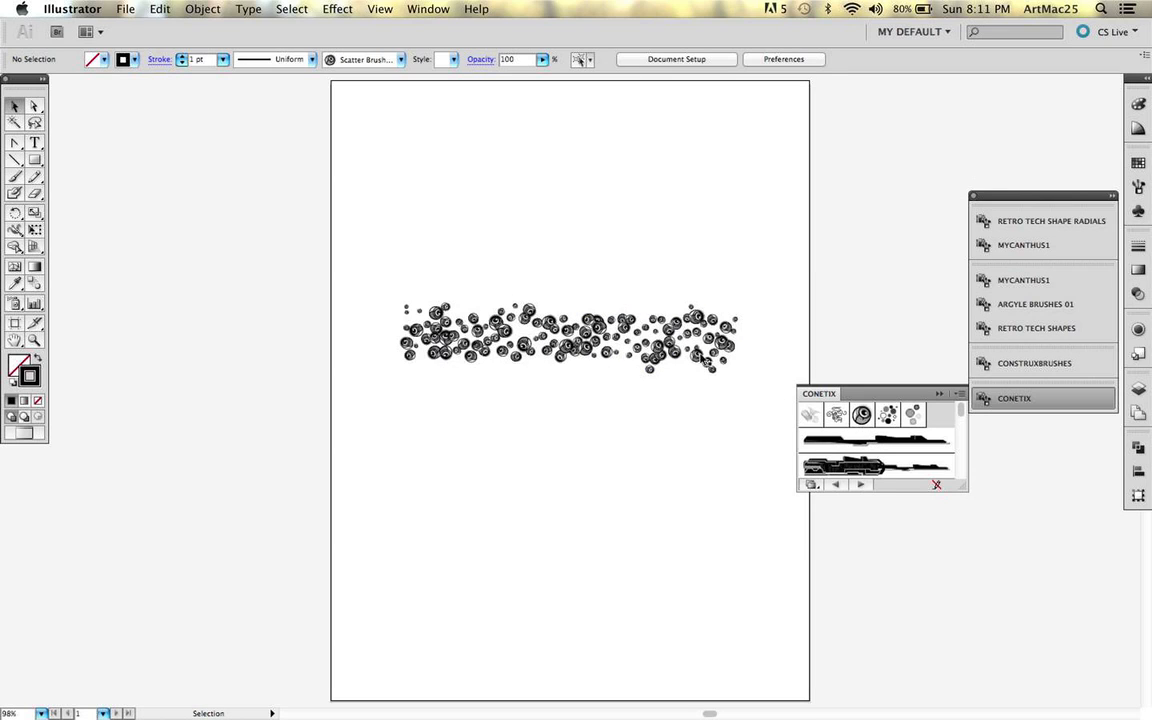
Try a circuit-like line art brush from the Conetix library on the lettering's stroke.
{"action": "left_click", "coordinate": [661, 333]}
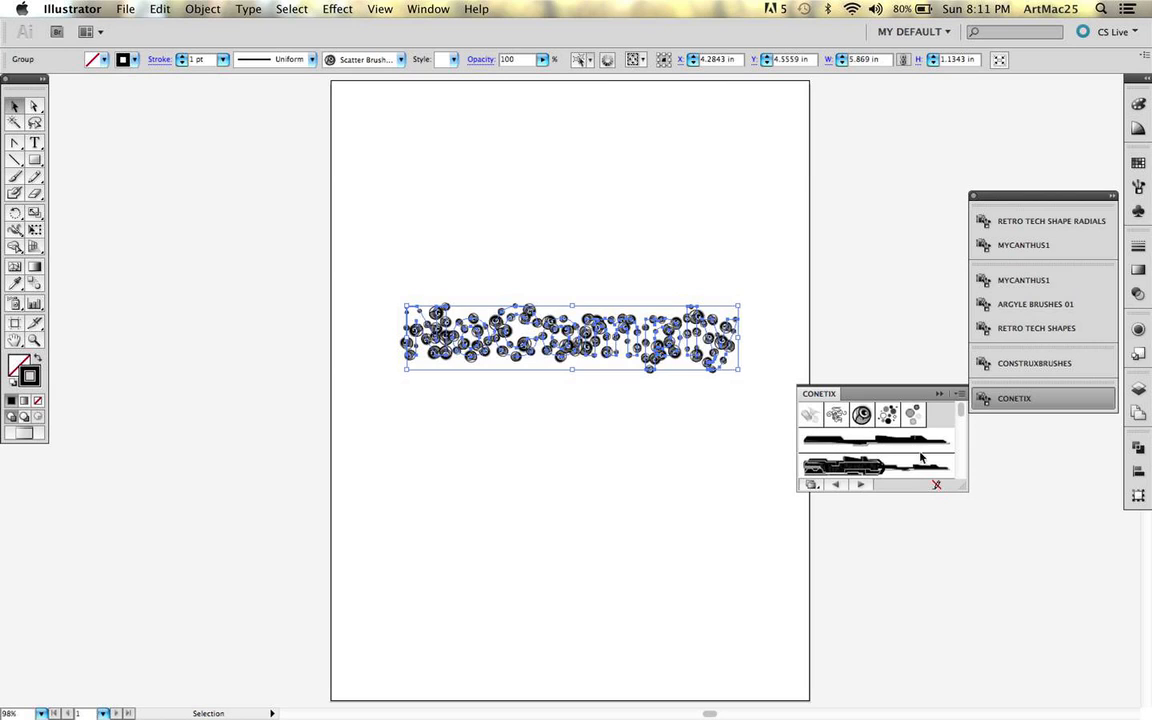
{"action": "scroll", "coordinate": [963, 415], "scroll_direction": "down", "scroll_amount": 5}
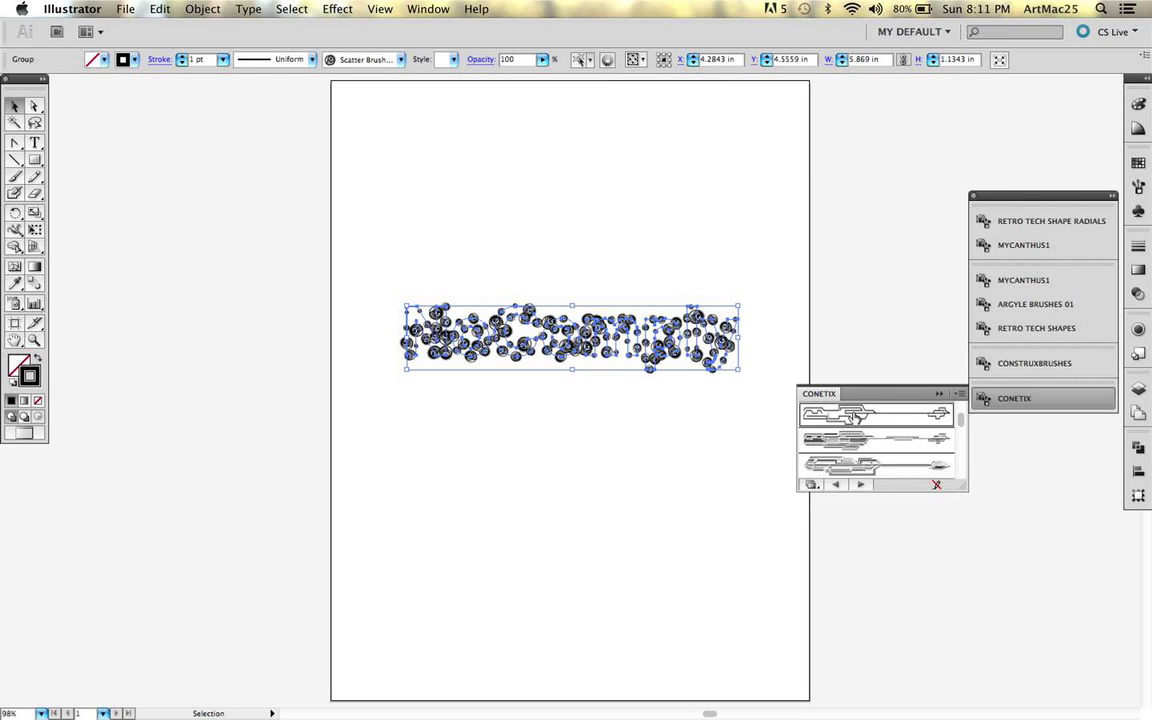
{"action": "left_click", "coordinate": [868, 437]}
{"action": "key", "text": "super+shift+a"}
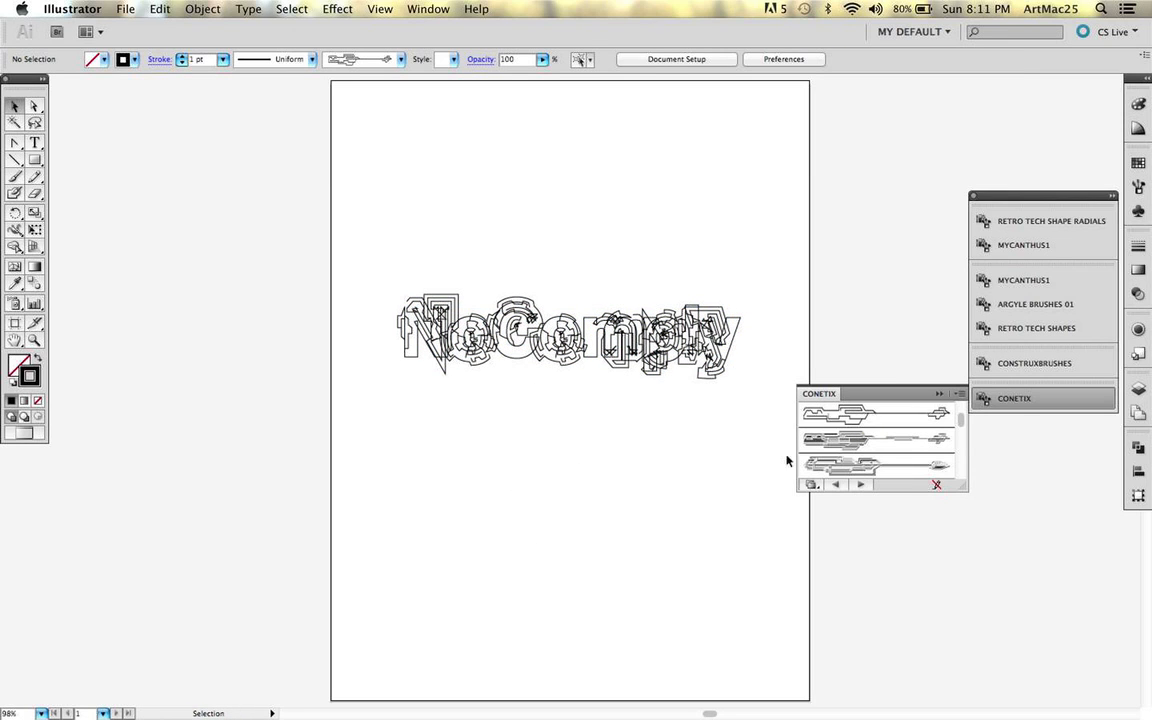
Apply the Conetix art brush 025 to the stroke of the "NoComply" lettering and deselect it.
{"action": "scroll", "coordinate": [915, 465], "scroll_direction": "down", "scroll_amount": 3}
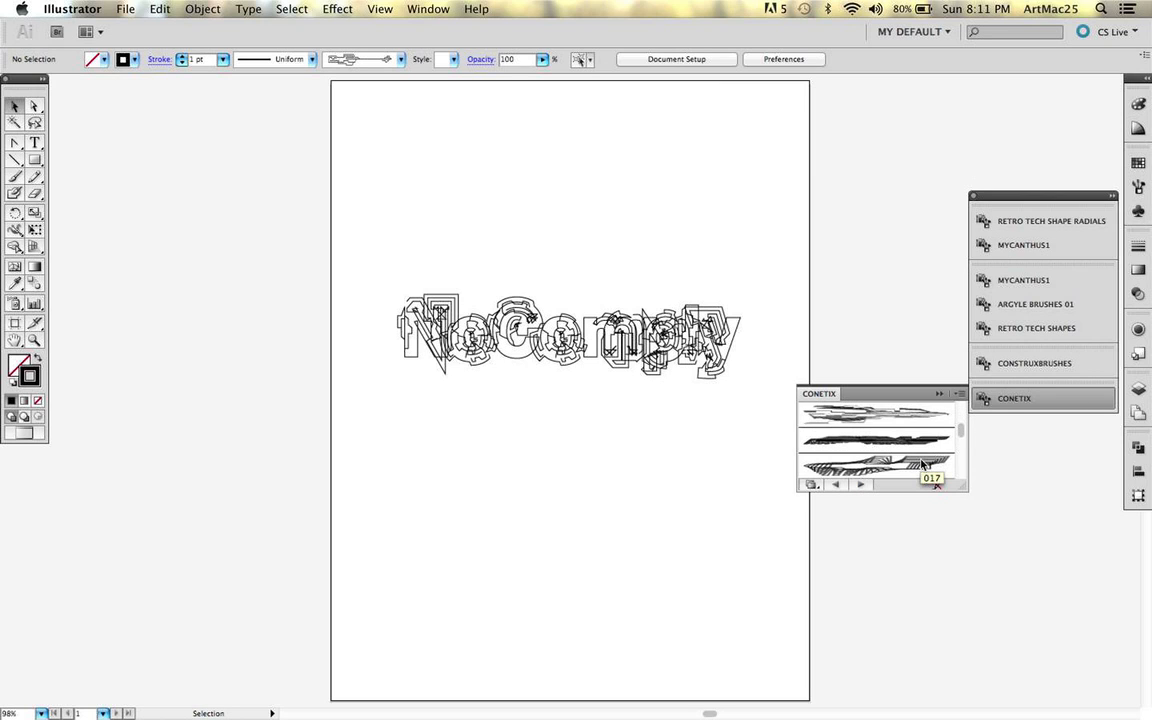
{"action": "left_click", "coordinate": [727, 350]}
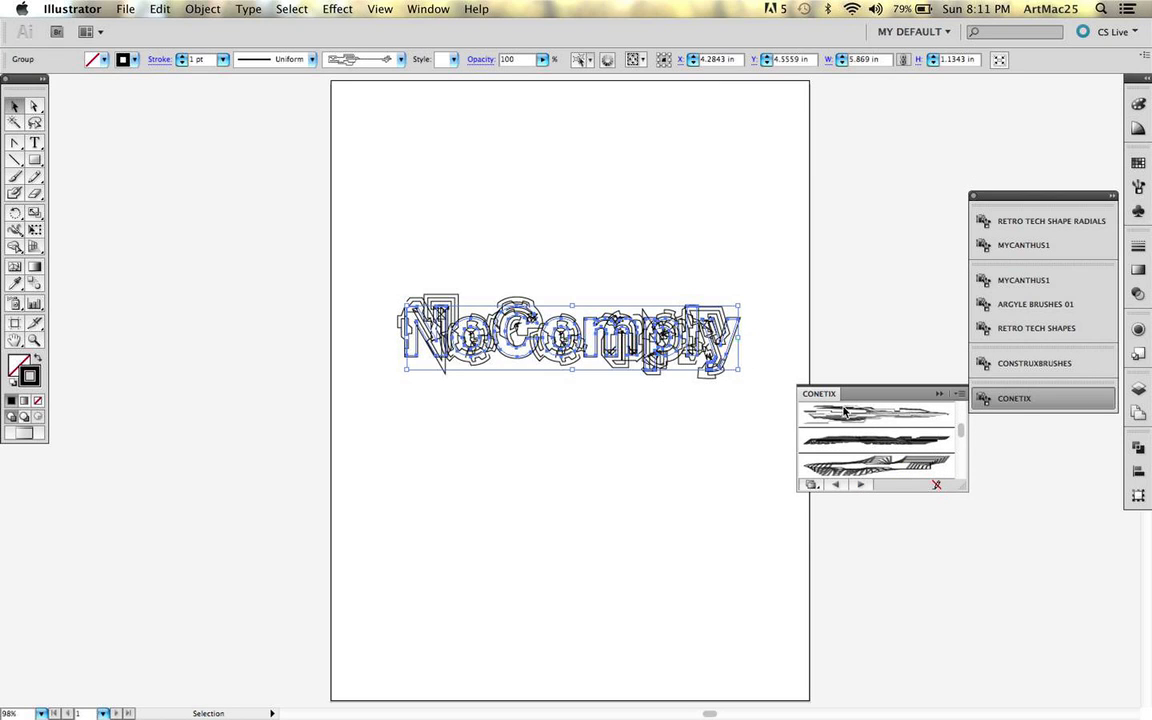
{"action": "left_click", "coordinate": [893, 445]}
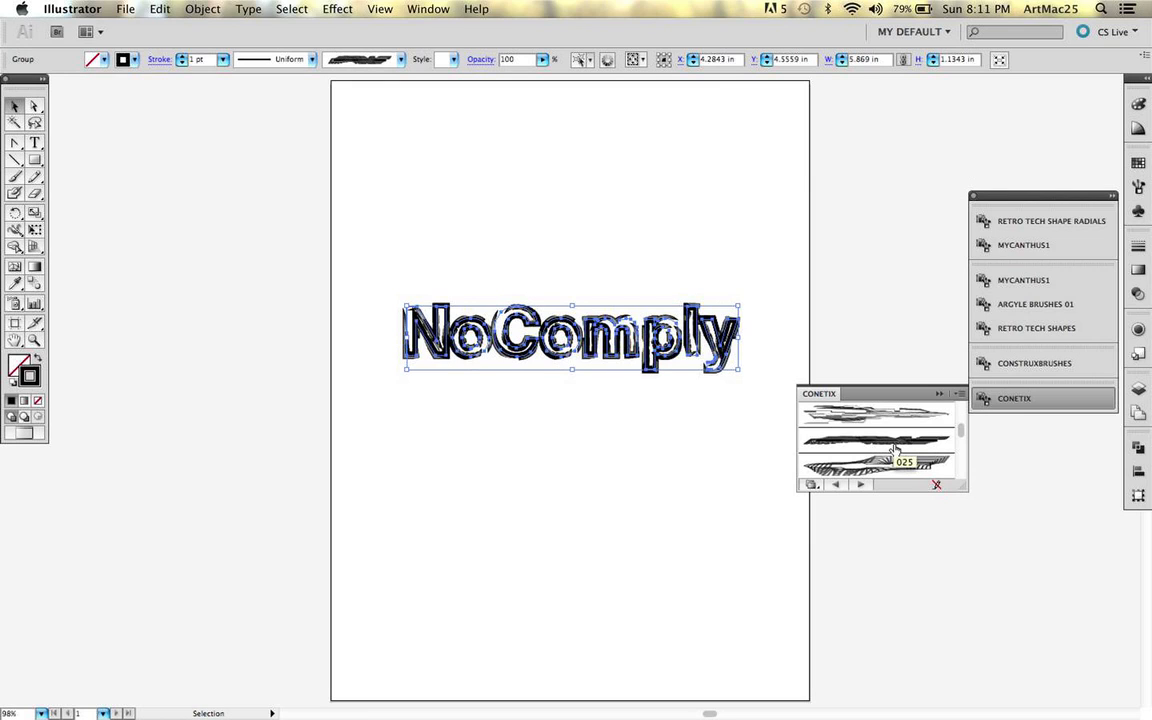
{"action": "left_click", "coordinate": [641, 480]}
Examine the brushed strokes on "Comply" up close, and return to the view of the whole artboard.
{"action": "key", "text": "z"}
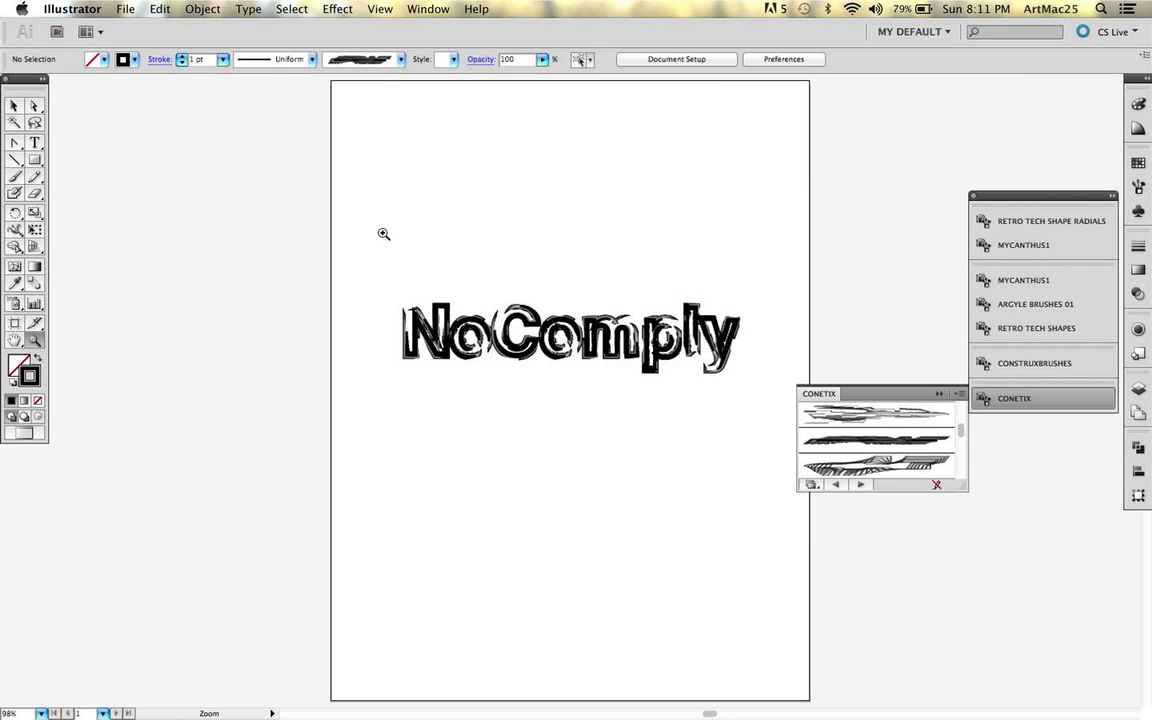
{"action": "left_click_drag", "start_coordinate": [382, 232], "coordinate": [716, 405]}
{"action": "scroll", "coordinate": [555, 400], "scroll_direction": "right", "scroll_amount": 10}
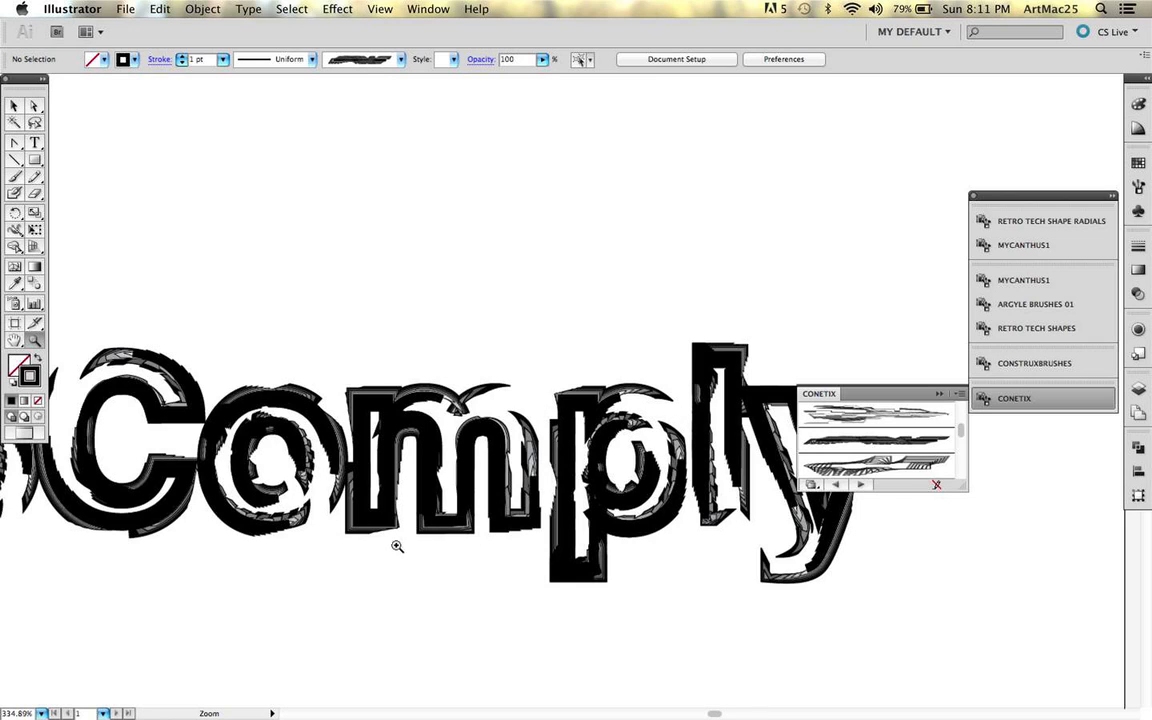
{"action": "key", "text": "v"}
{"action": "key", "text": "super+minus"}
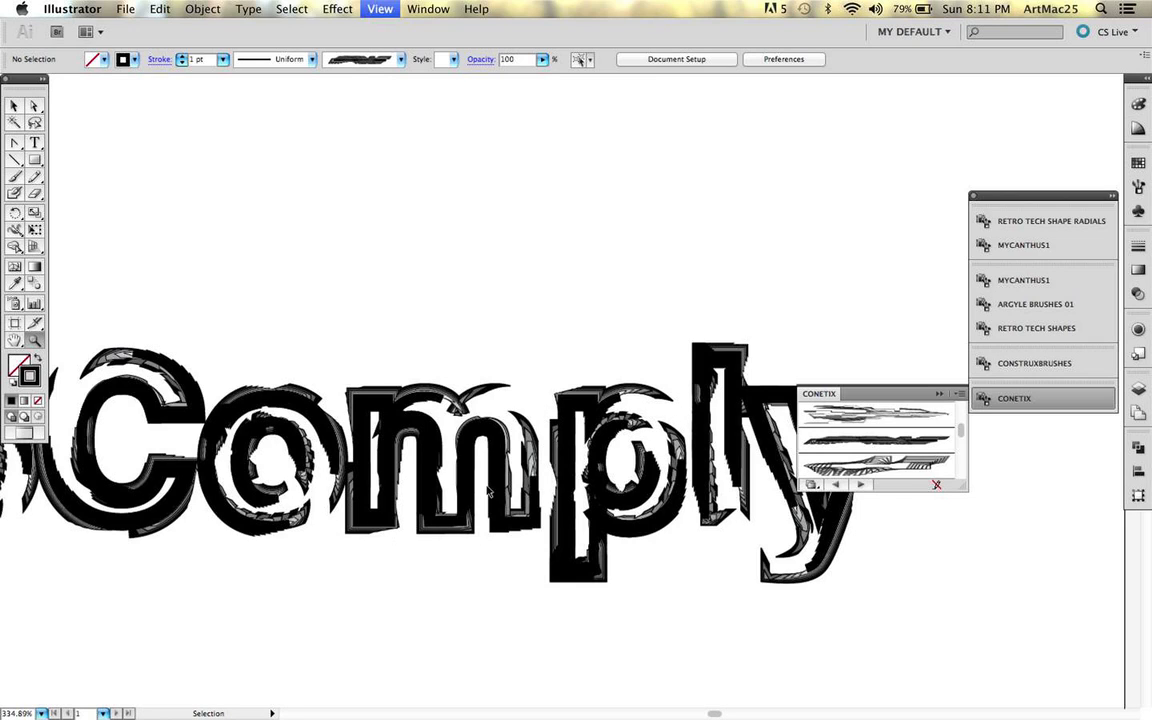
{"action": "key", "text": "super+0"}
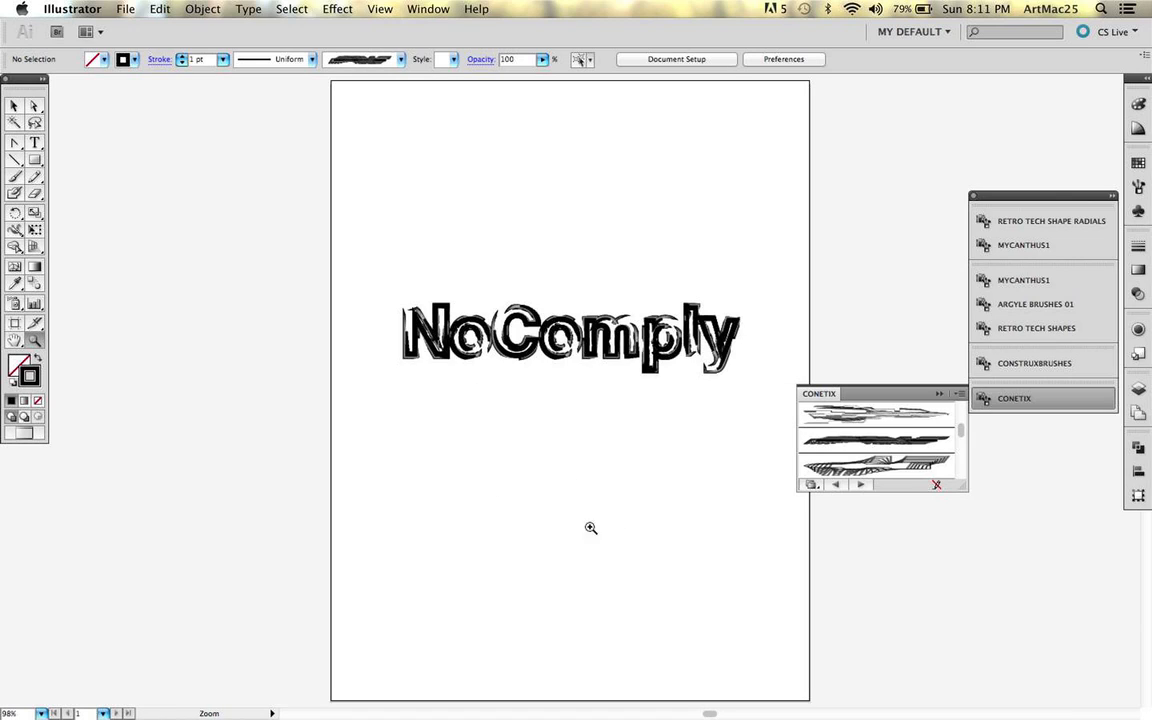